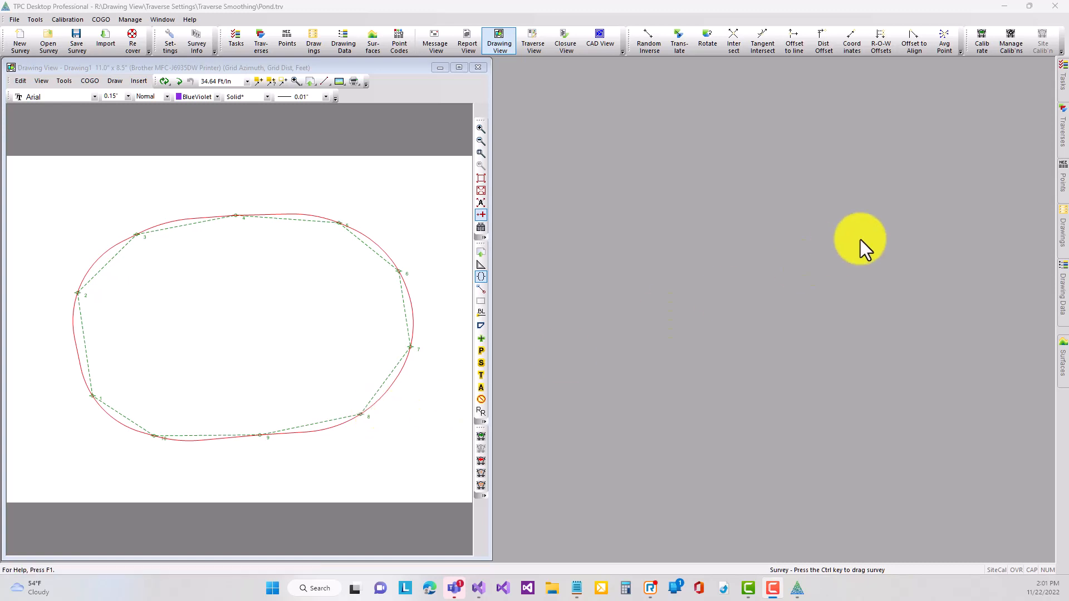
Step: Keep the Traverses manager open and compare Pond with Pond Smoothed by hiding and showing each traverse in turn
mouse_move(1064, 133)
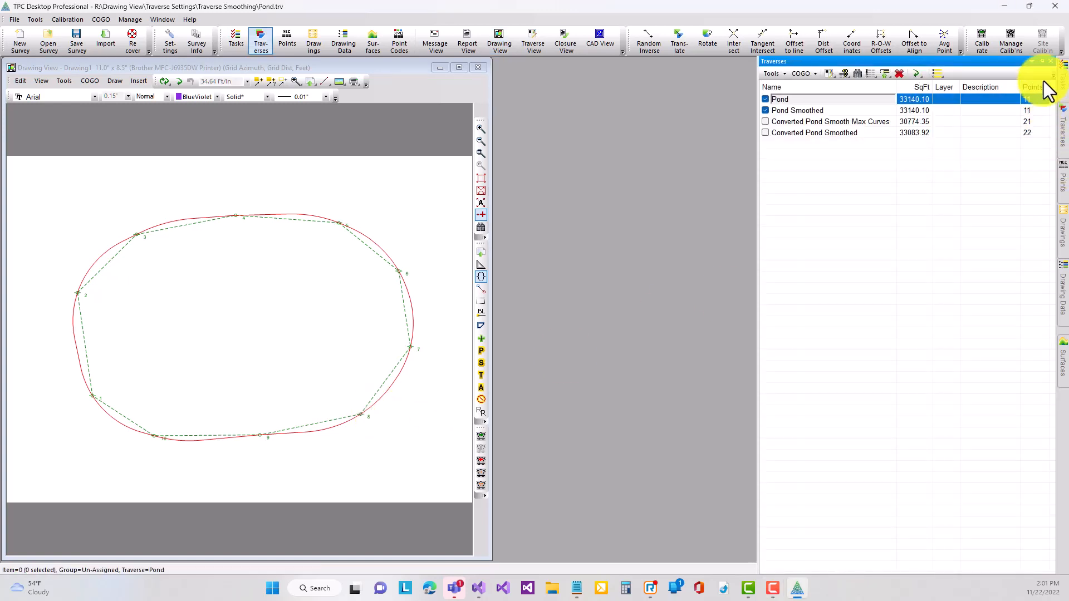
click(1042, 61)
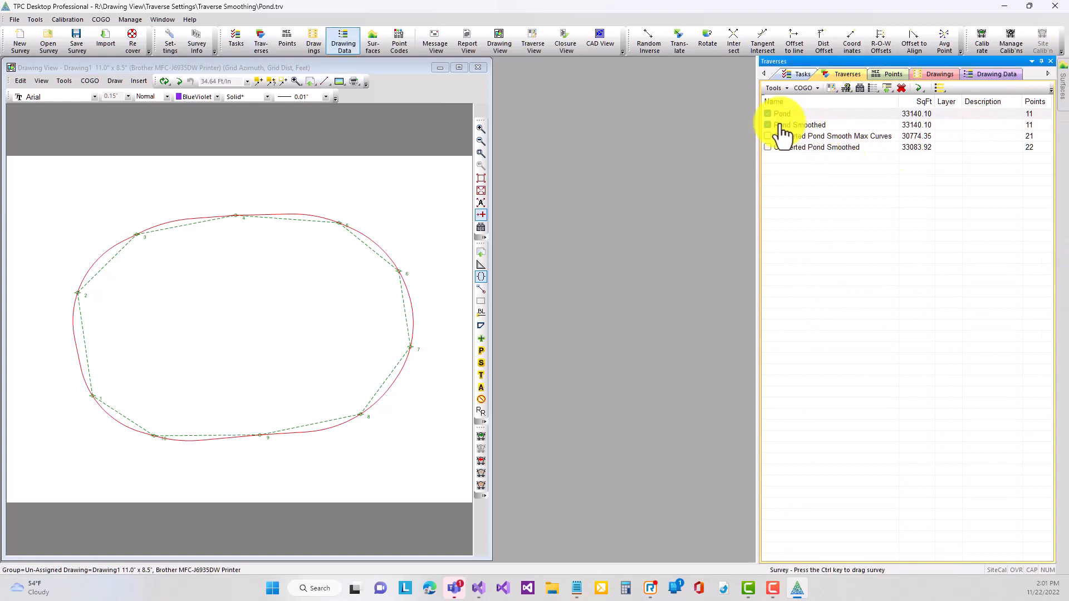
click(768, 124)
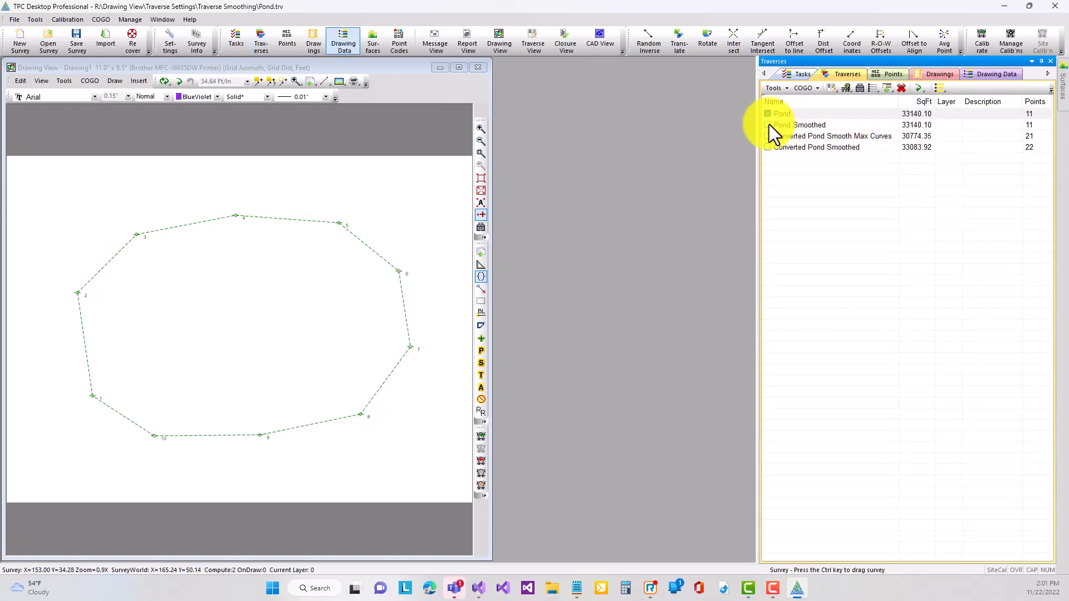
click(768, 124)
click(767, 114)
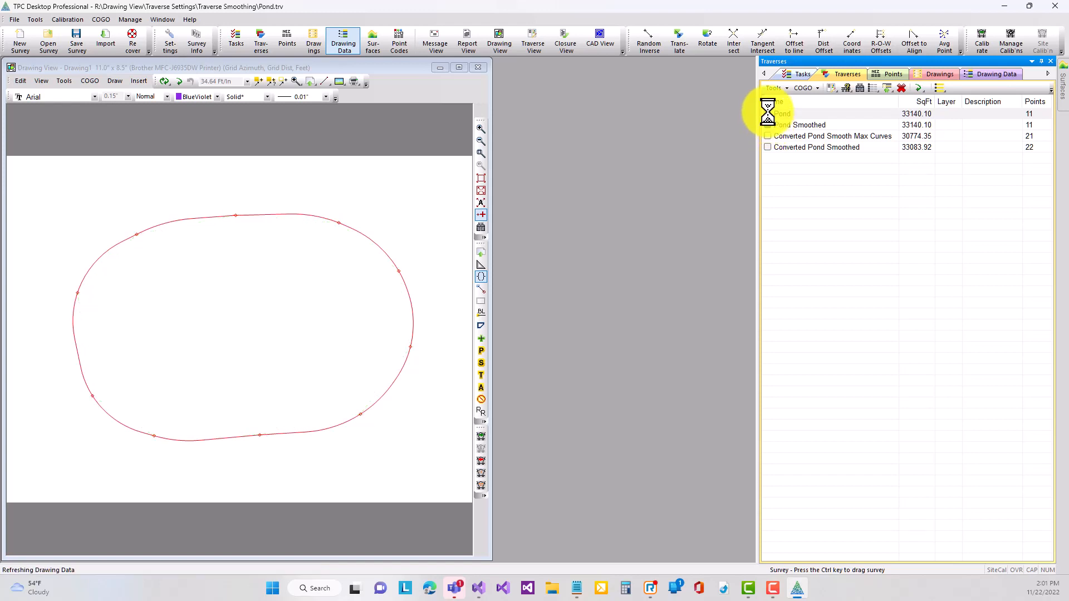
click(768, 113)
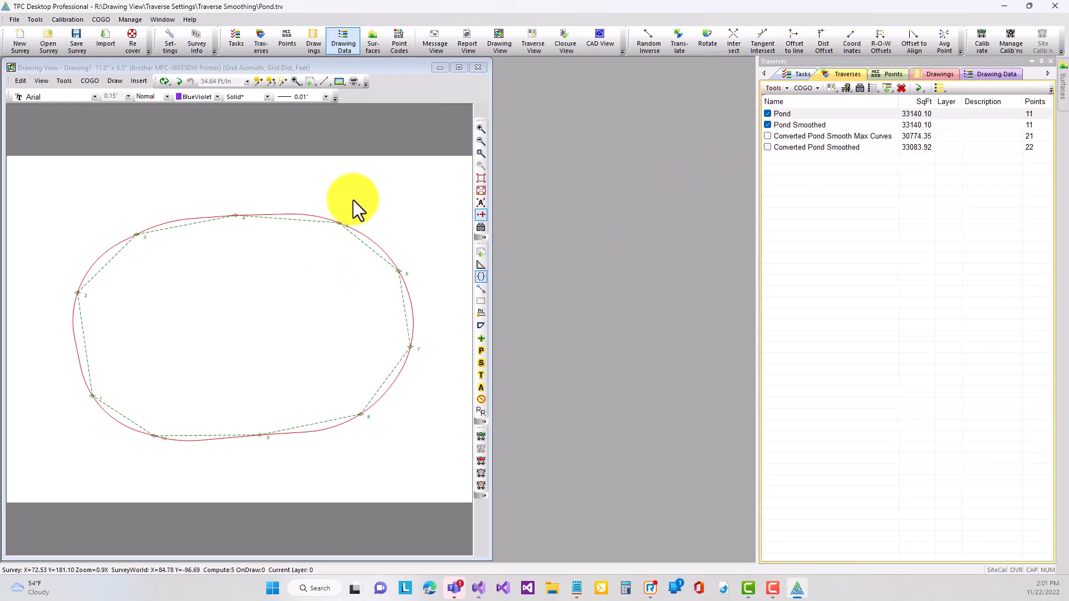
Step: In Pond Smoothed's drawing settings, disable the continuous polyline and Max Curves, set smoothing to None and apply
double_click(371, 242)
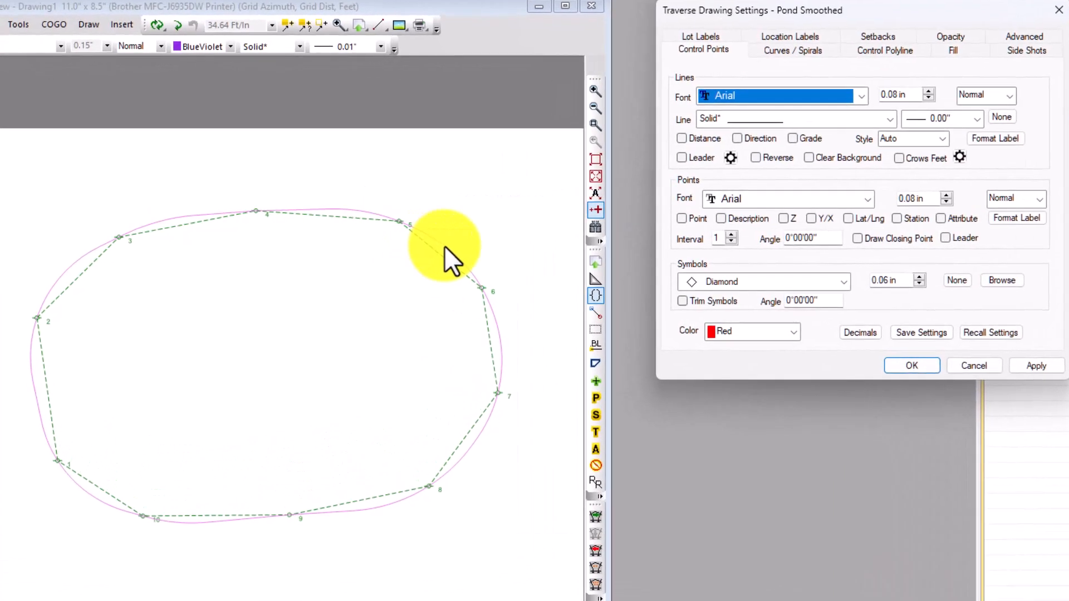
click(864, 51)
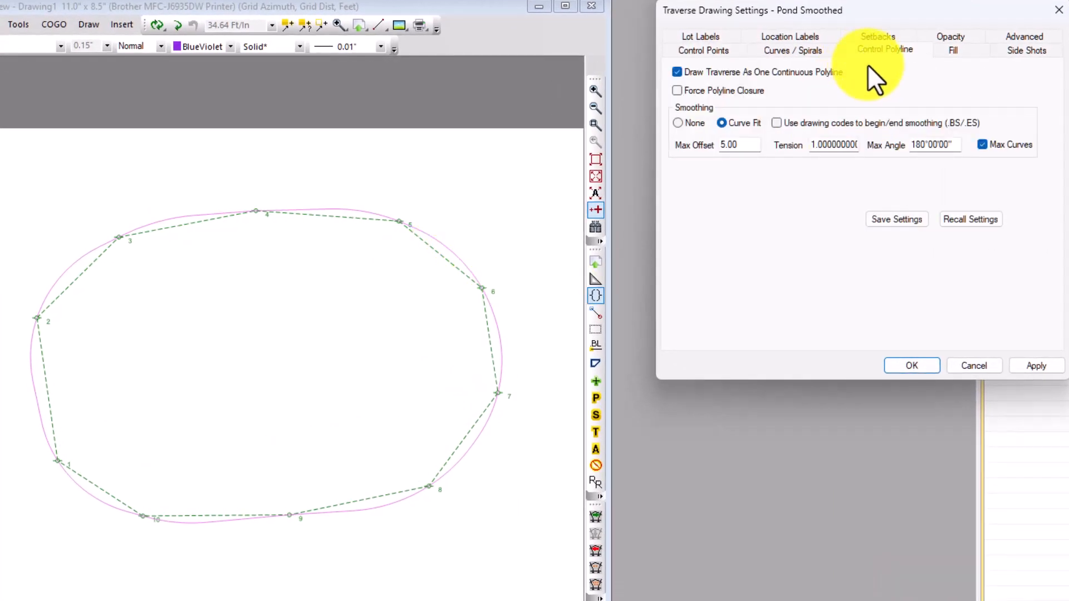
click(677, 73)
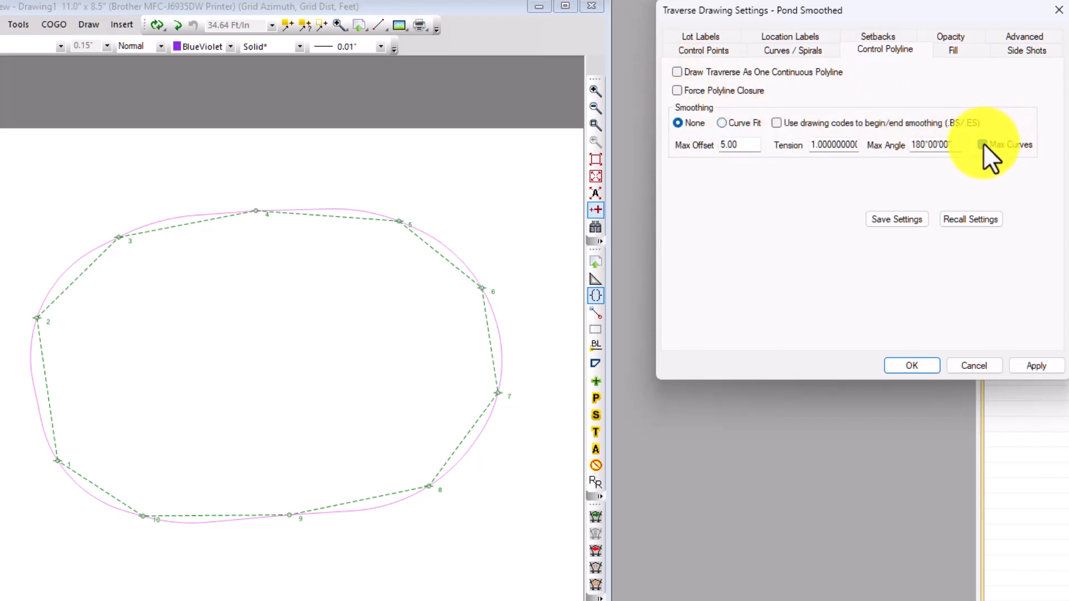
click(1035, 364)
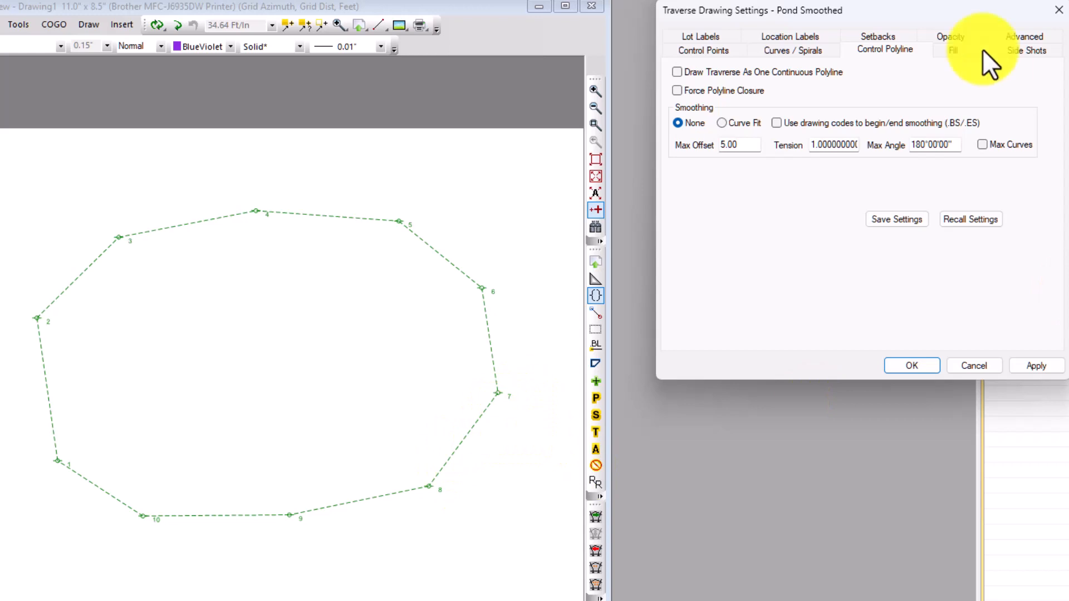
Step: Draw the Pond Smoothed traverse as one continuous polyline with Curve Fit smoothing and apply the settings
drag(942, 8, 867, 12)
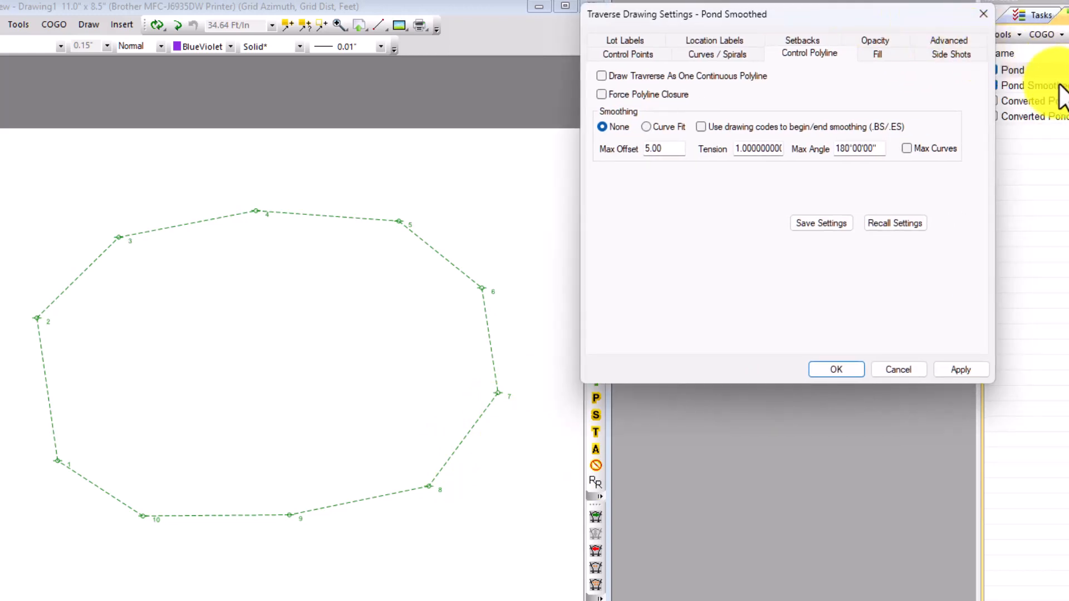
drag(880, 13, 927, 18)
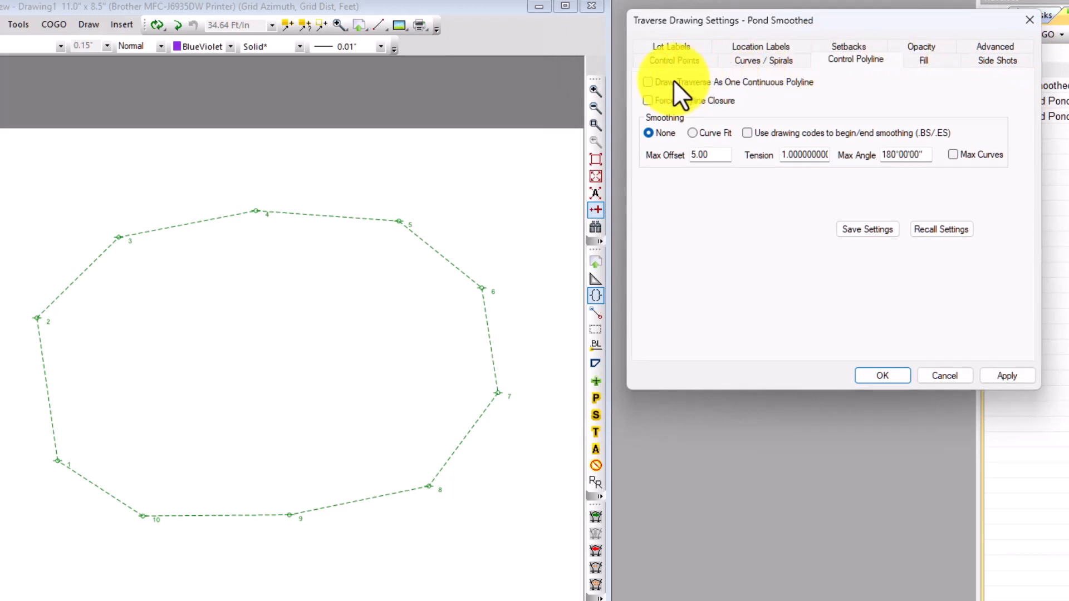
click(648, 83)
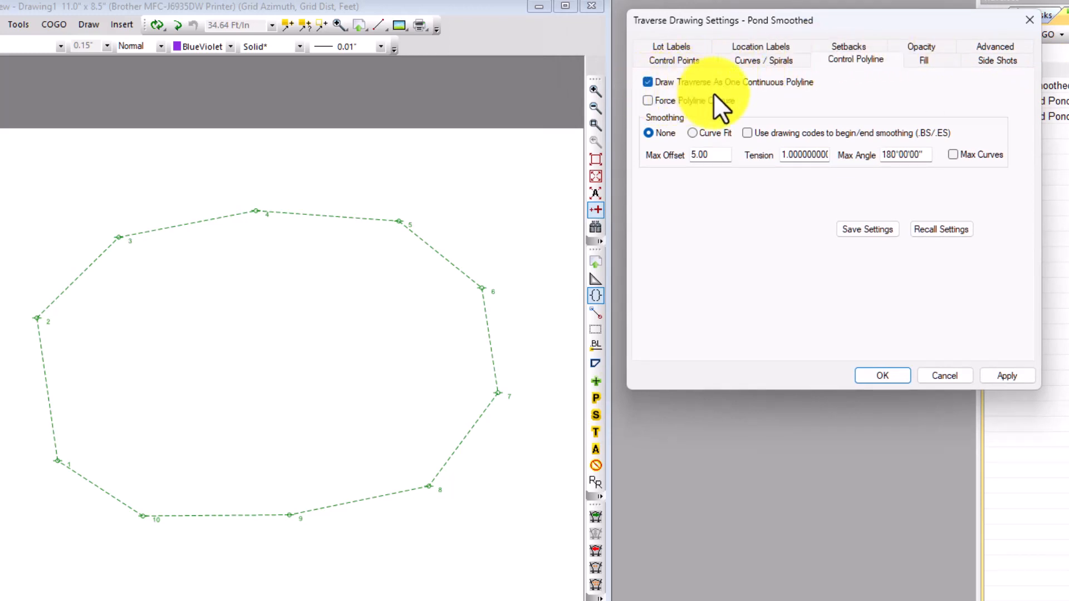
click(709, 134)
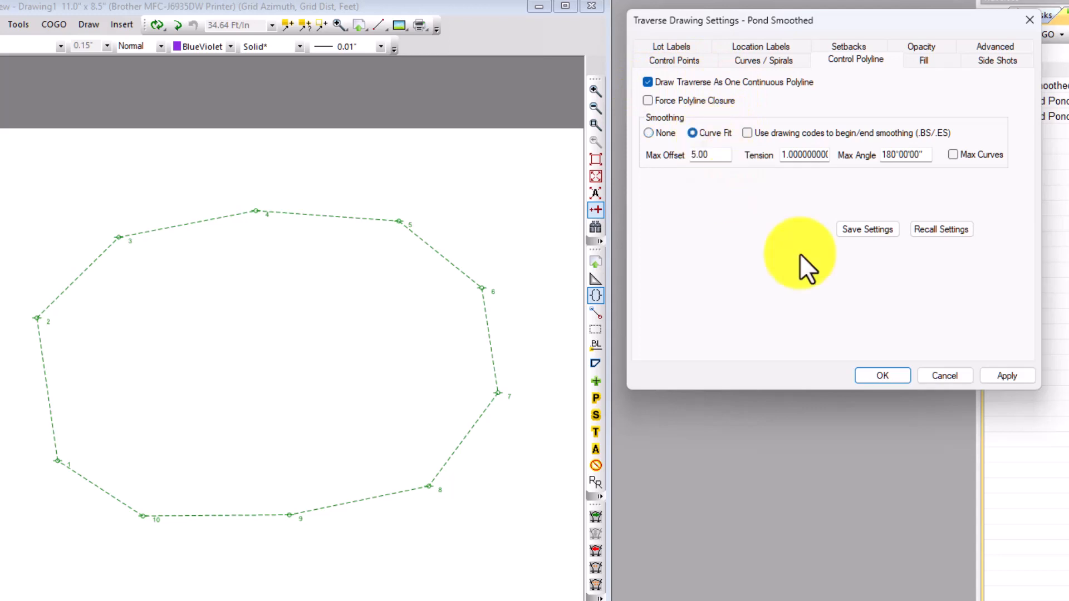
click(1002, 376)
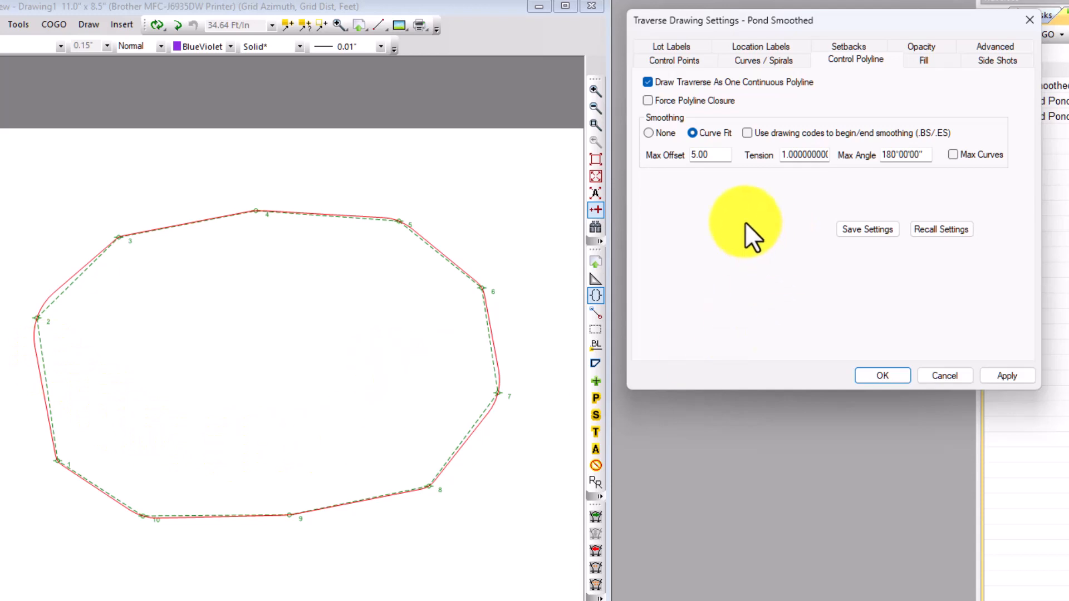
Step: Compare Pond Smoothed's curve fit with Max Curves turned on and off, applying each setting
click(952, 155)
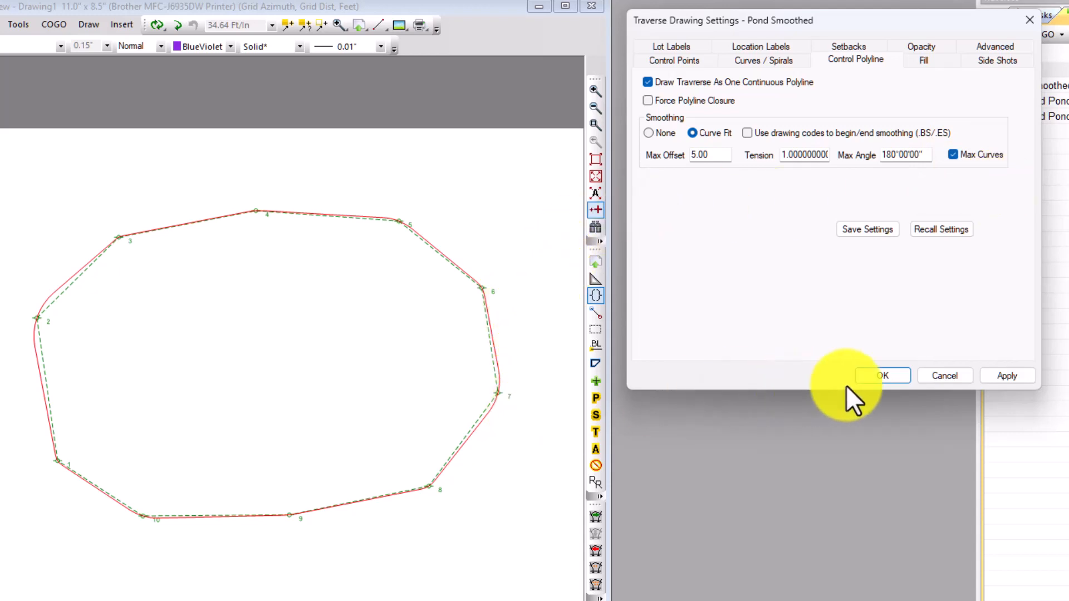
click(990, 374)
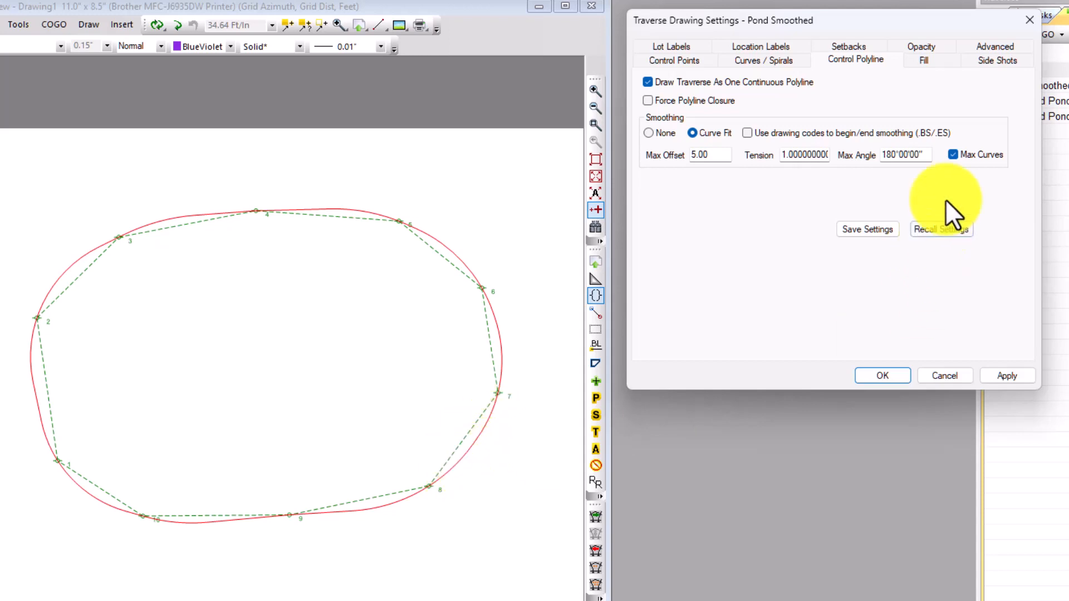
click(952, 154)
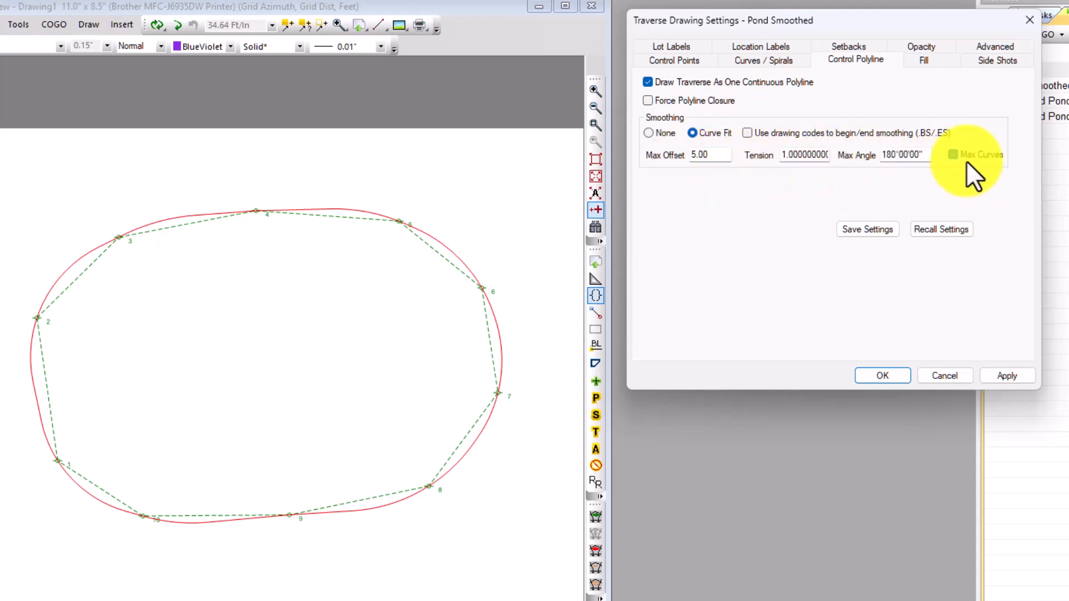
click(952, 154)
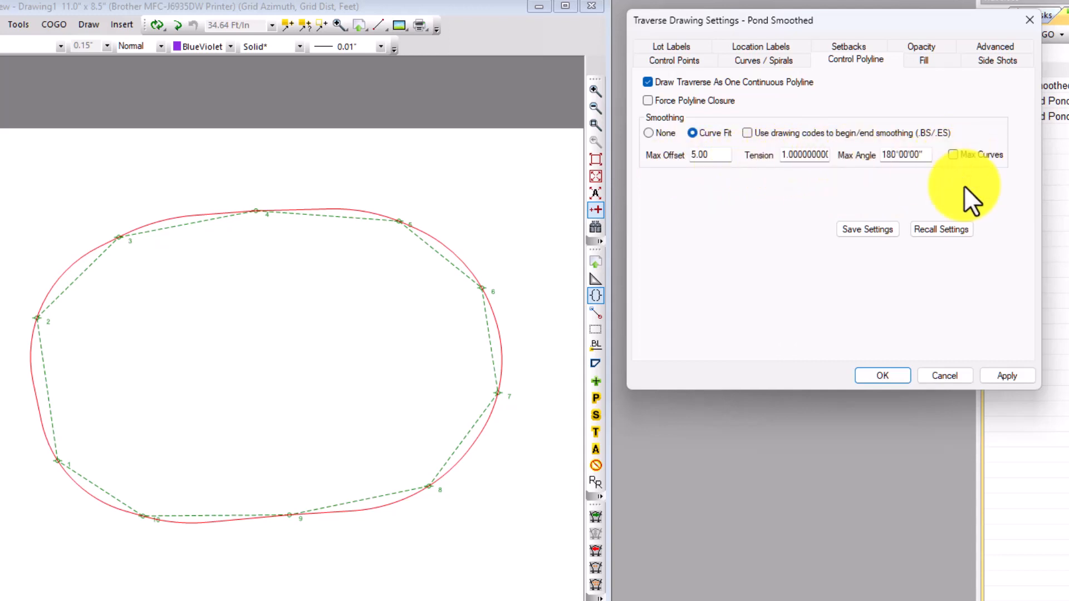
click(1005, 373)
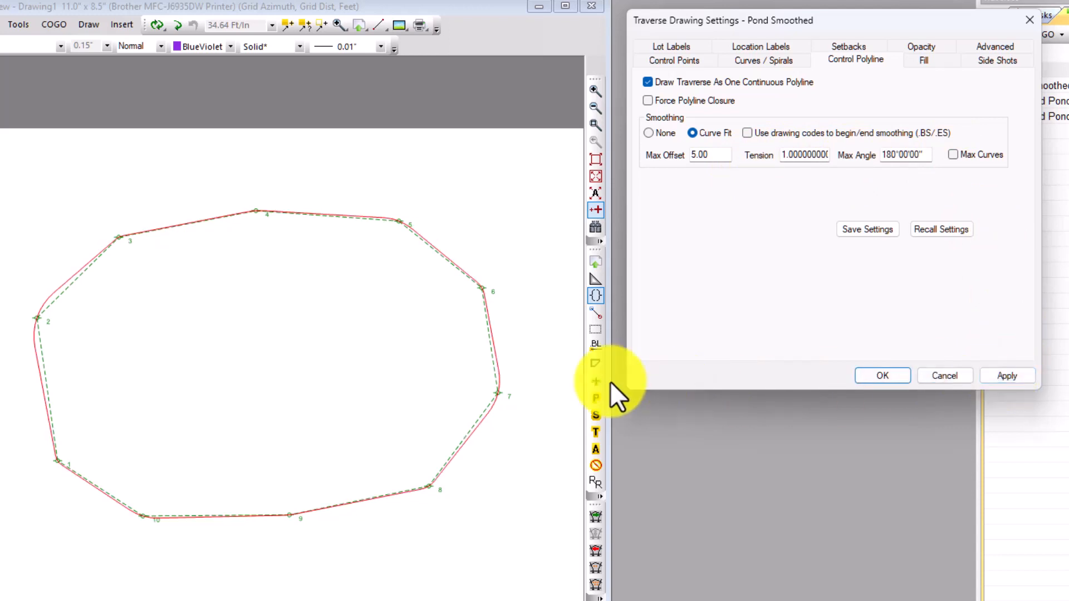
Step: Enable Max Curves for Pond Smoothed, apply it and close the traverse drawing settings
click(952, 155)
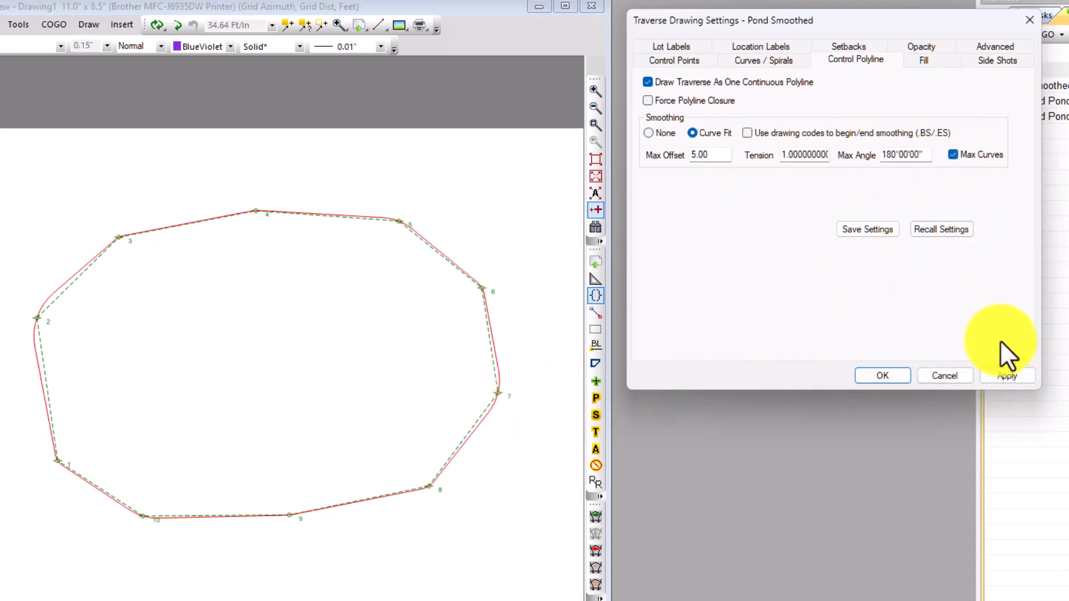
click(1002, 378)
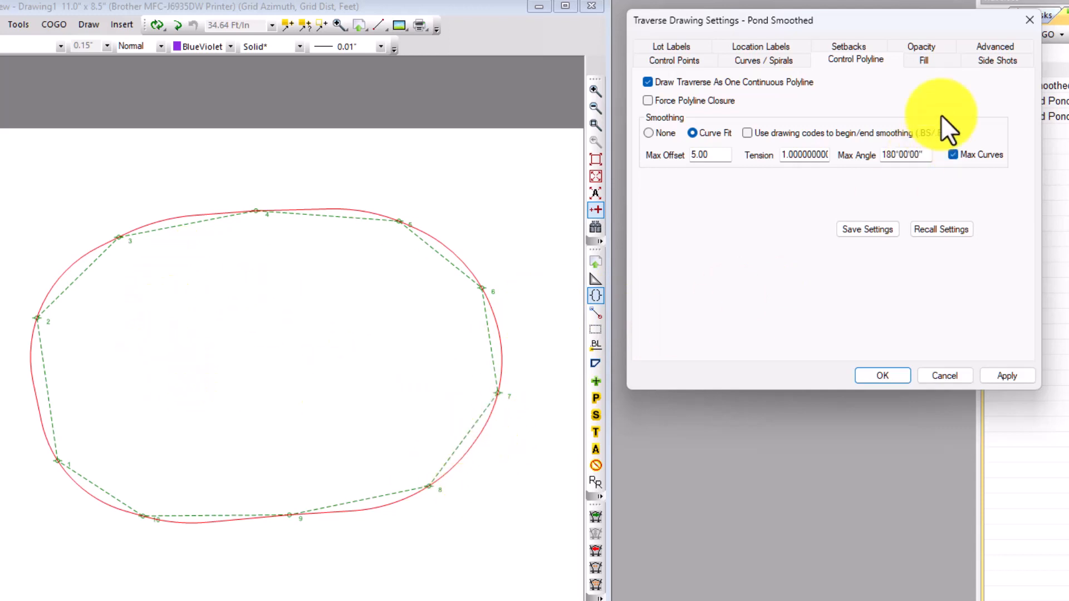
click(1027, 20)
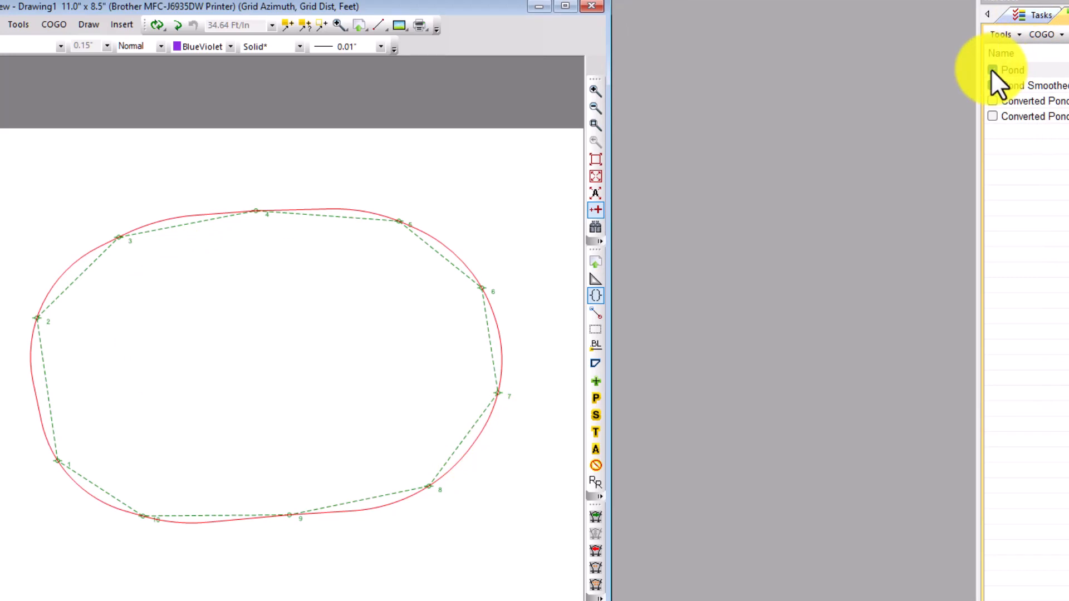
Step: Hide the Pond traverse and open the SmoothASection survey without saving the current survey
click(992, 69)
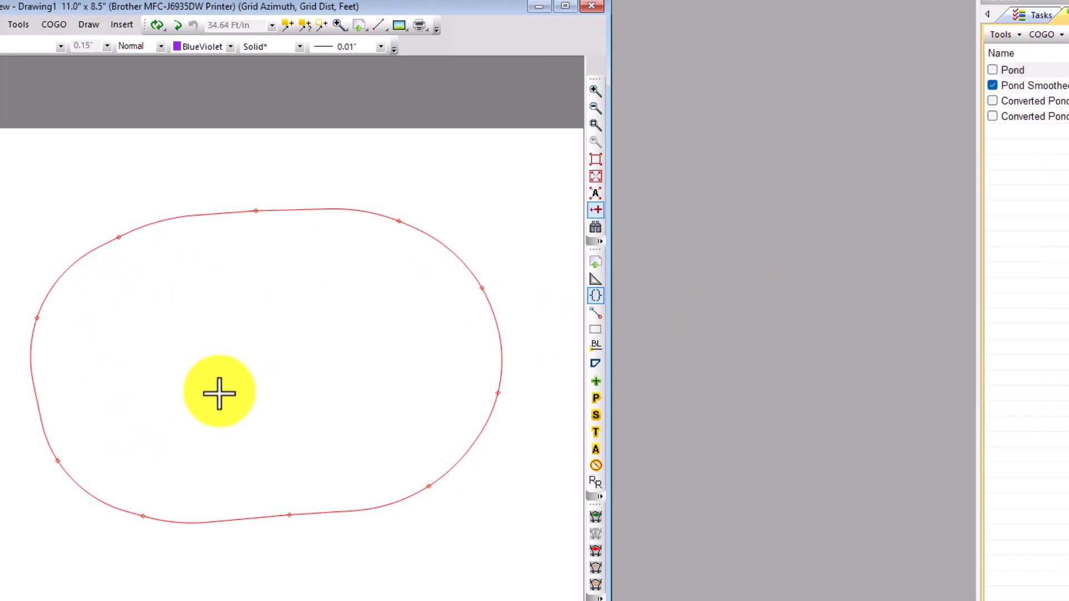
click(1037, 14)
click(1034, 66)
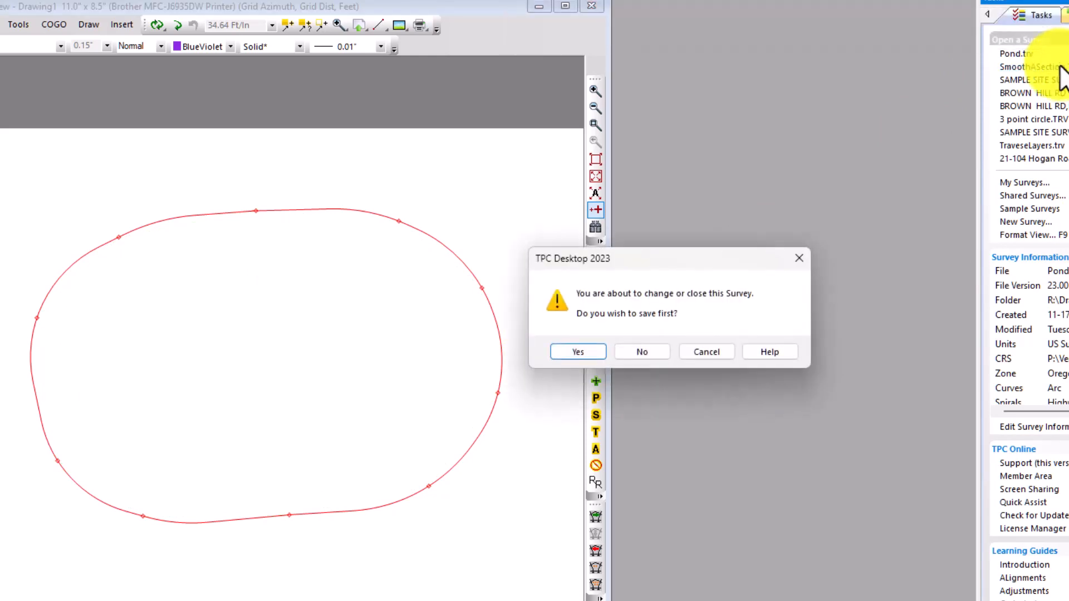
click(661, 346)
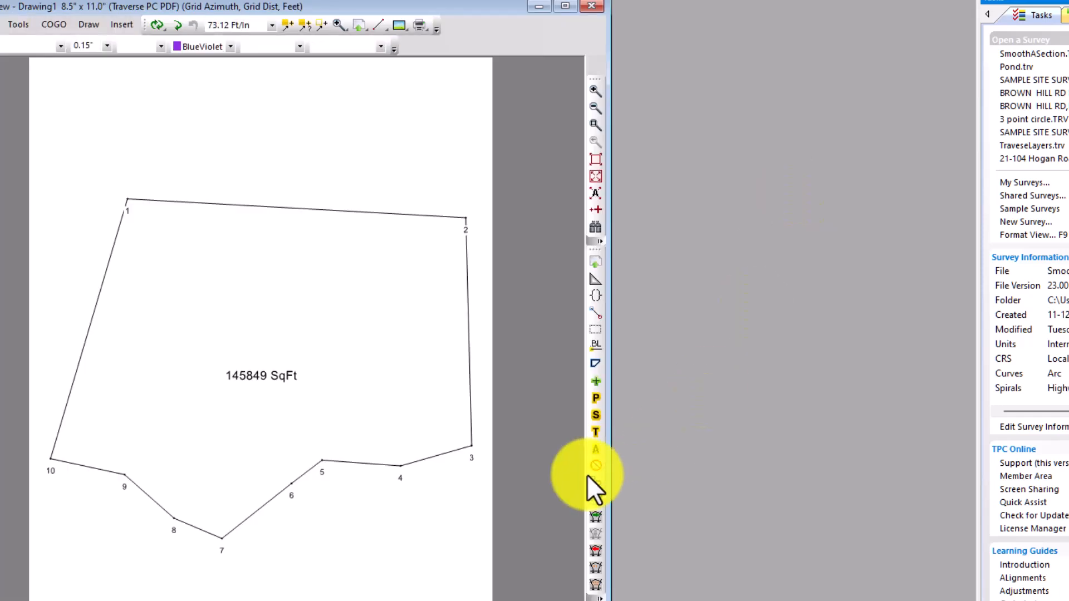
Step: Try to insert a traverse smoothing code at point 4
right_click(398, 478)
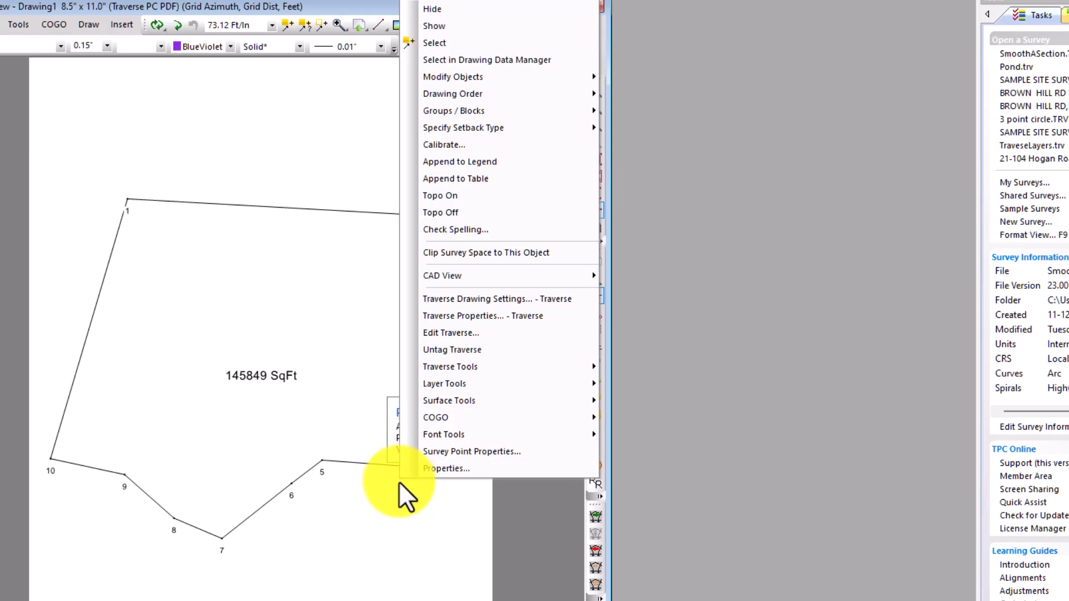
mouse_move(451, 368)
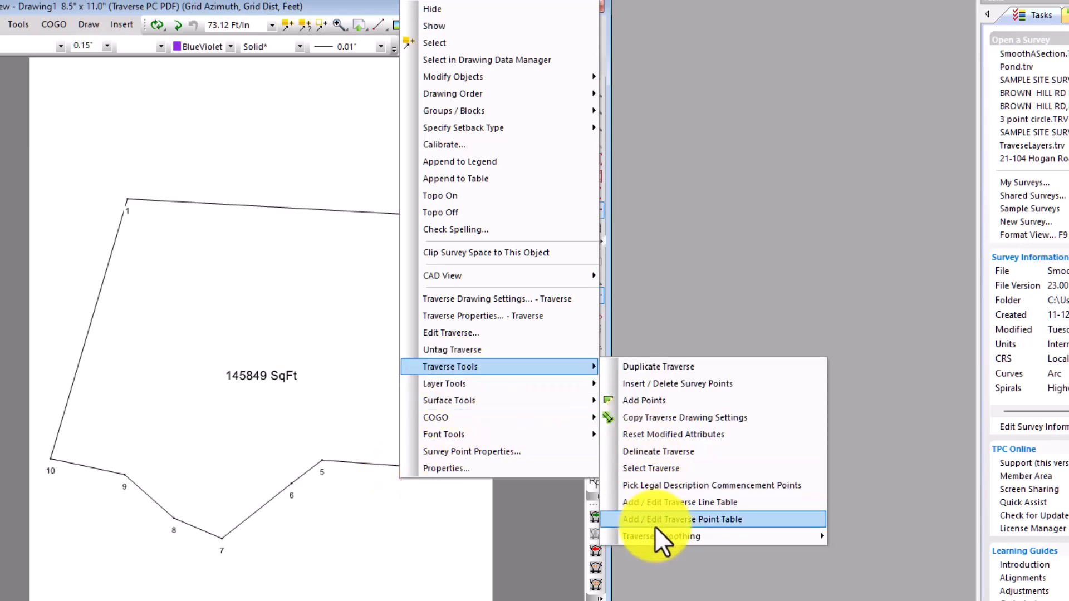
mouse_move(655, 535)
click(871, 535)
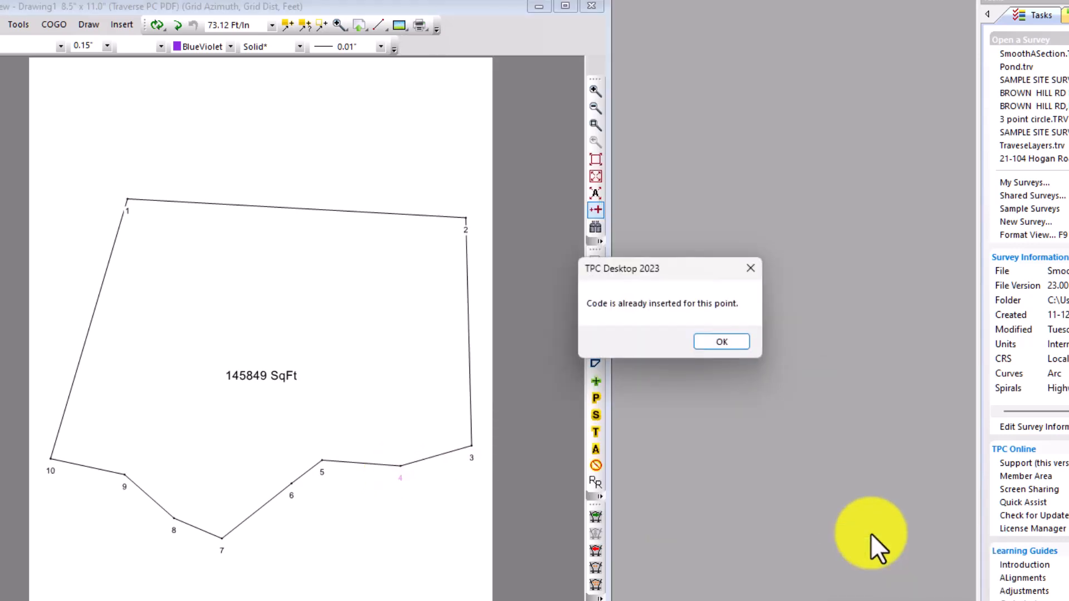
key(Return)
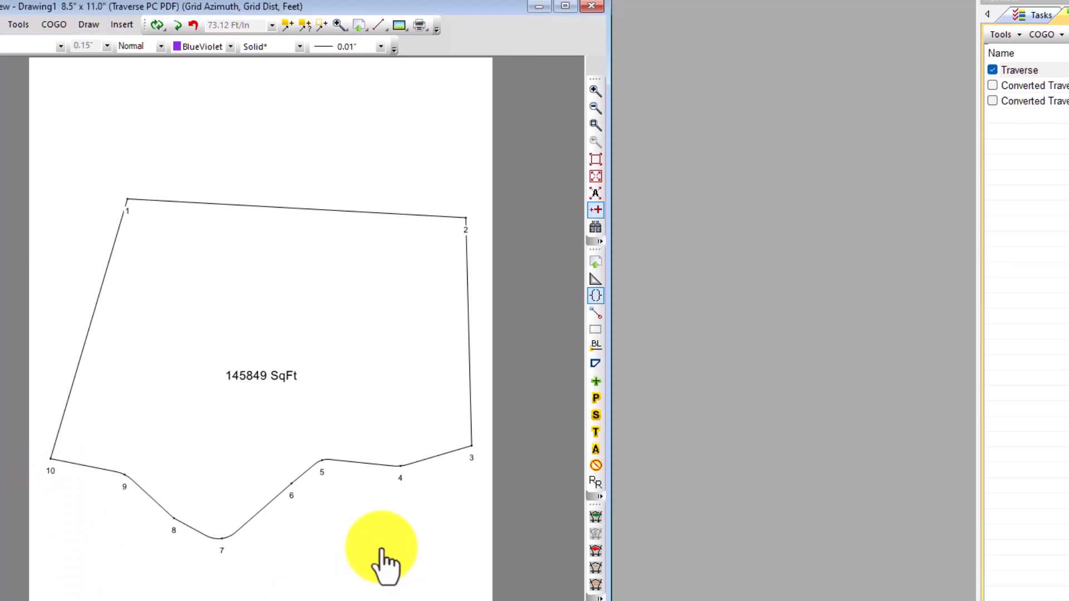
Step: Enable Max Curves in the control polyline smoothing settings of the lot's traverse and apply it
click(371, 464)
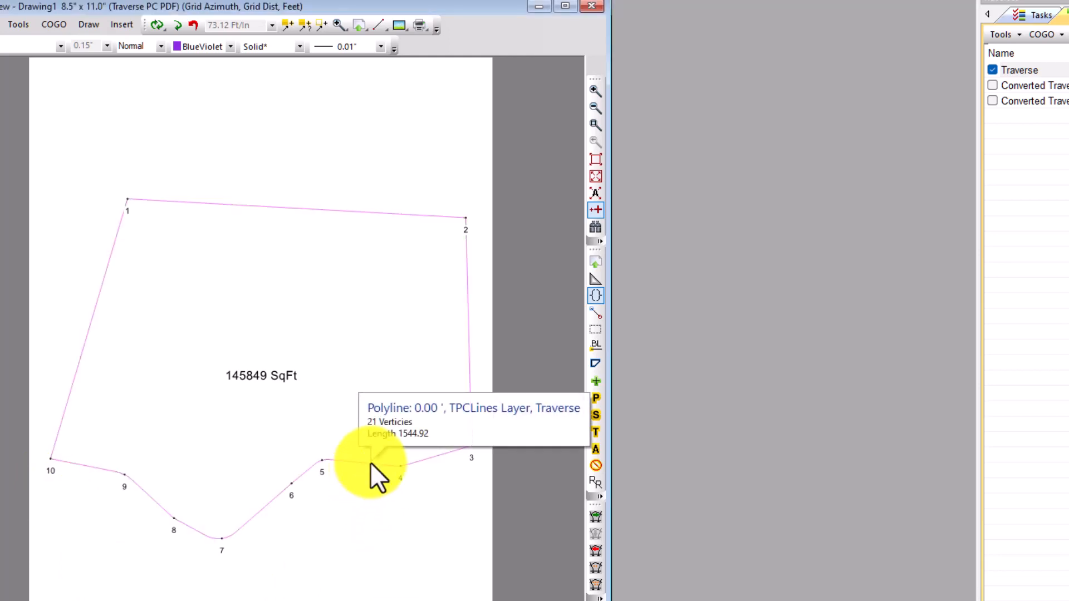
double_click(372, 466)
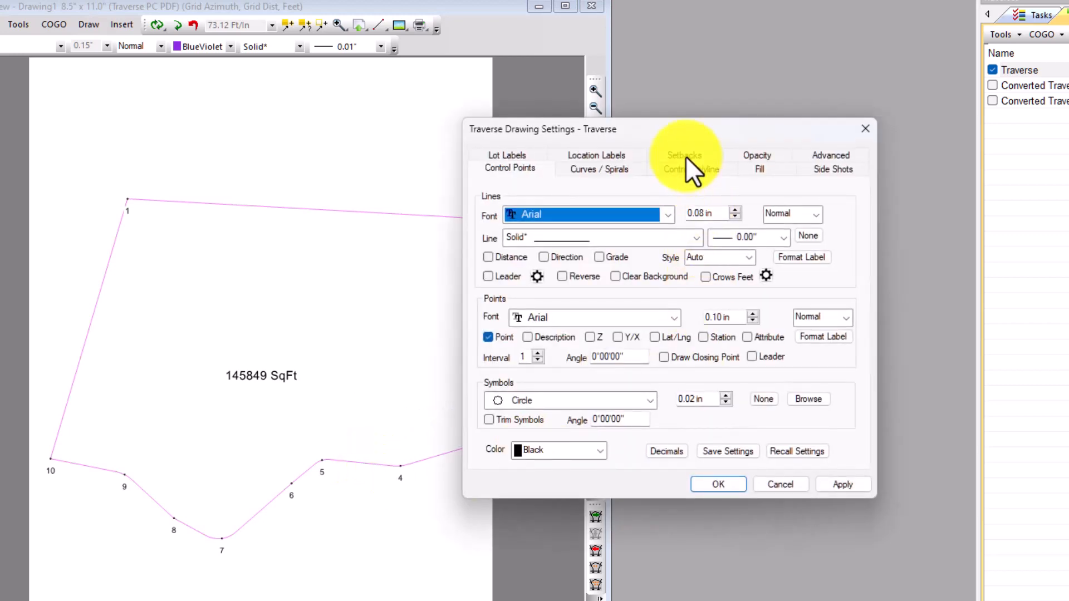
mouse_move(704, 110)
mouse_down()
mouse_move(727, 132)
mouse_move(787, 118)
mouse_up()
click(785, 160)
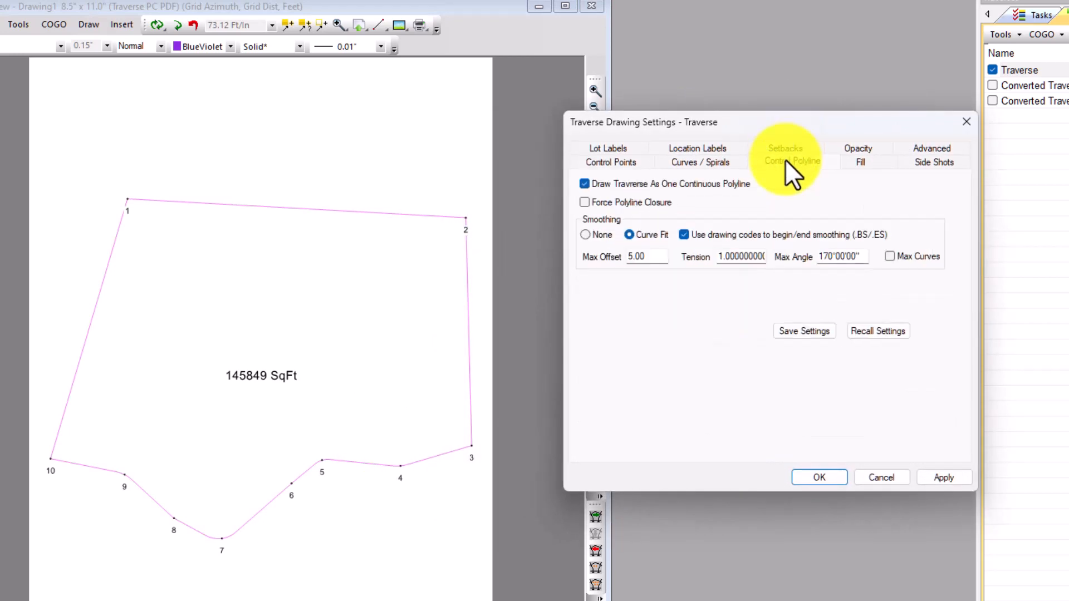
click(891, 256)
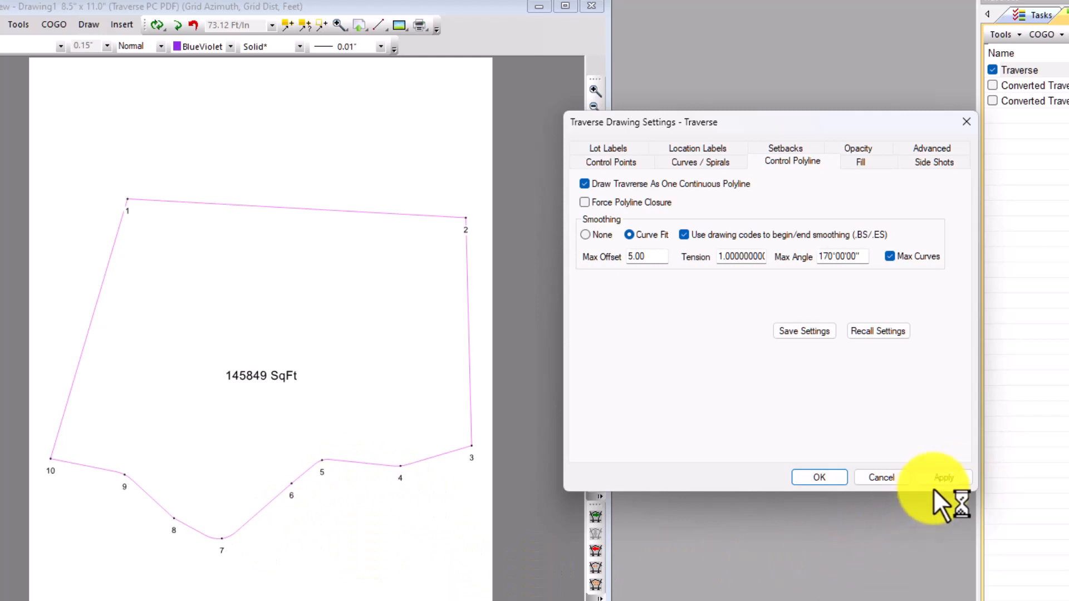
click(944, 477)
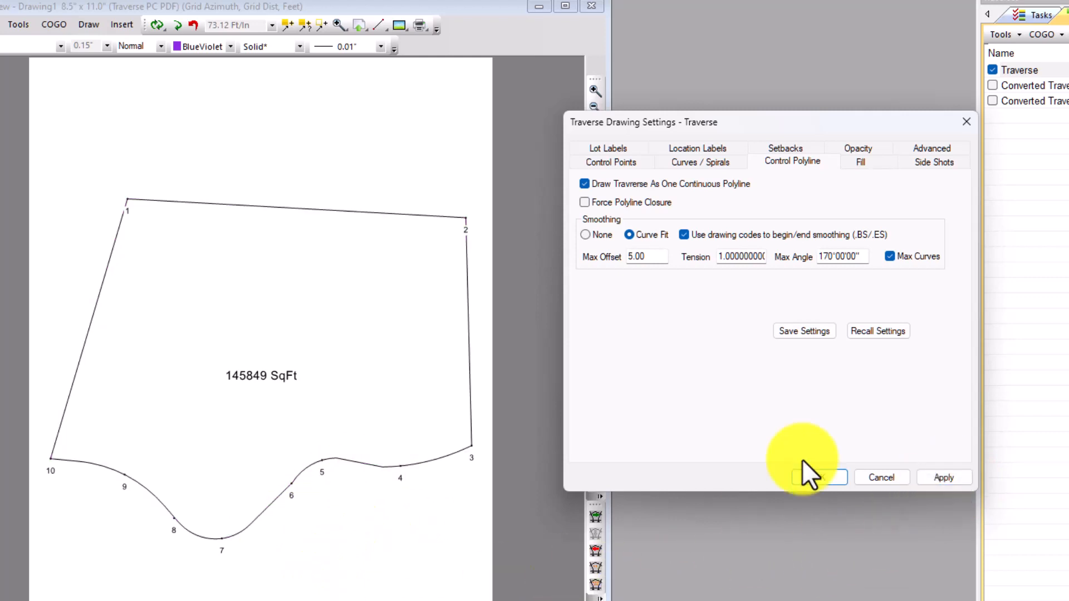
Step: Switch Max Curves off and back on for the lot's traverse, applying each setting to compare the smoothed section
click(890, 257)
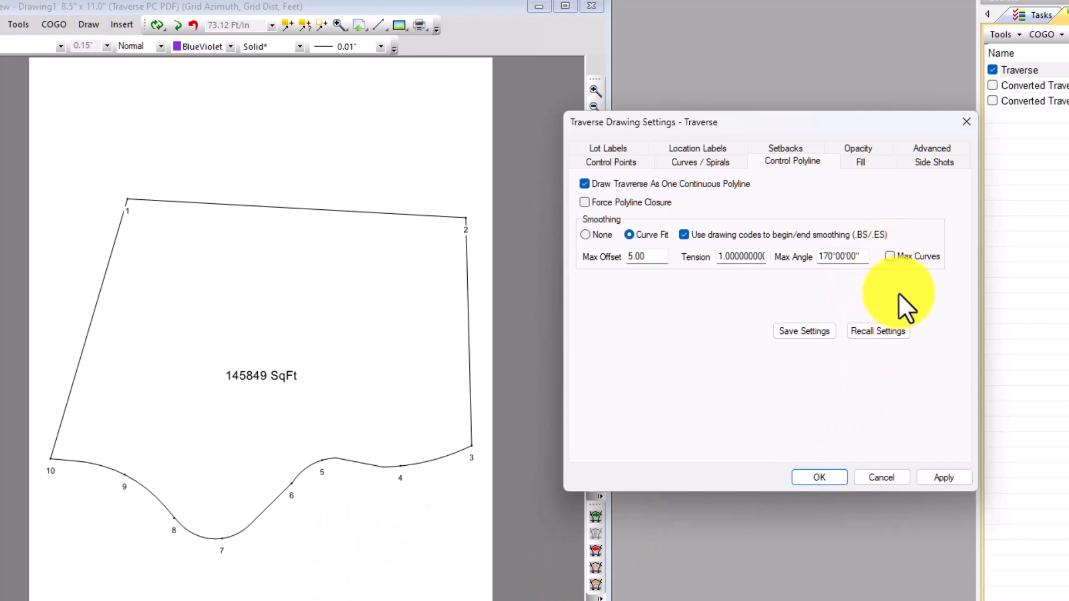
click(946, 477)
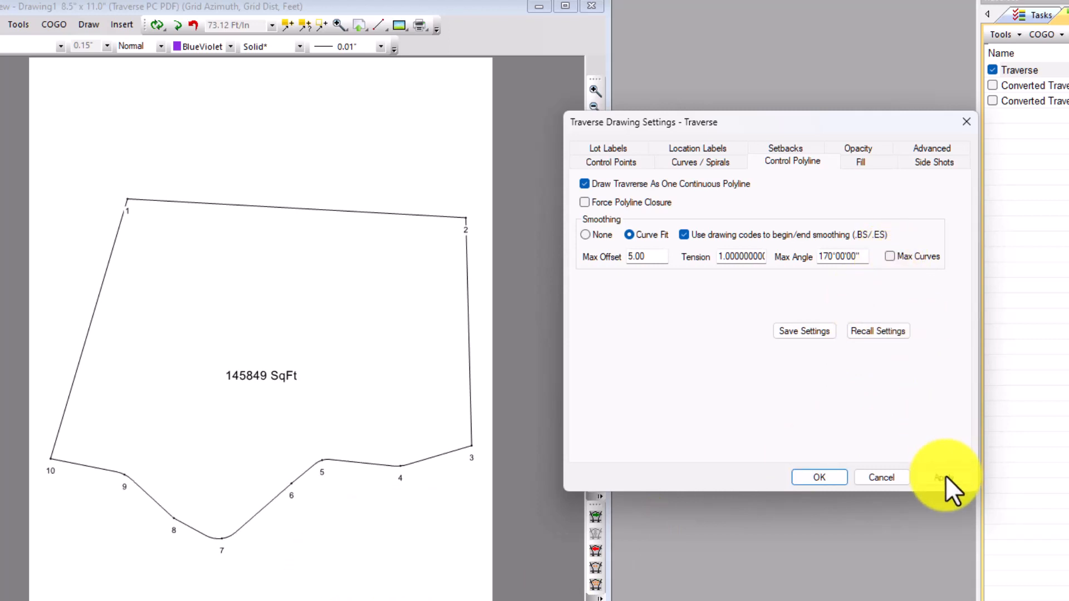
click(901, 256)
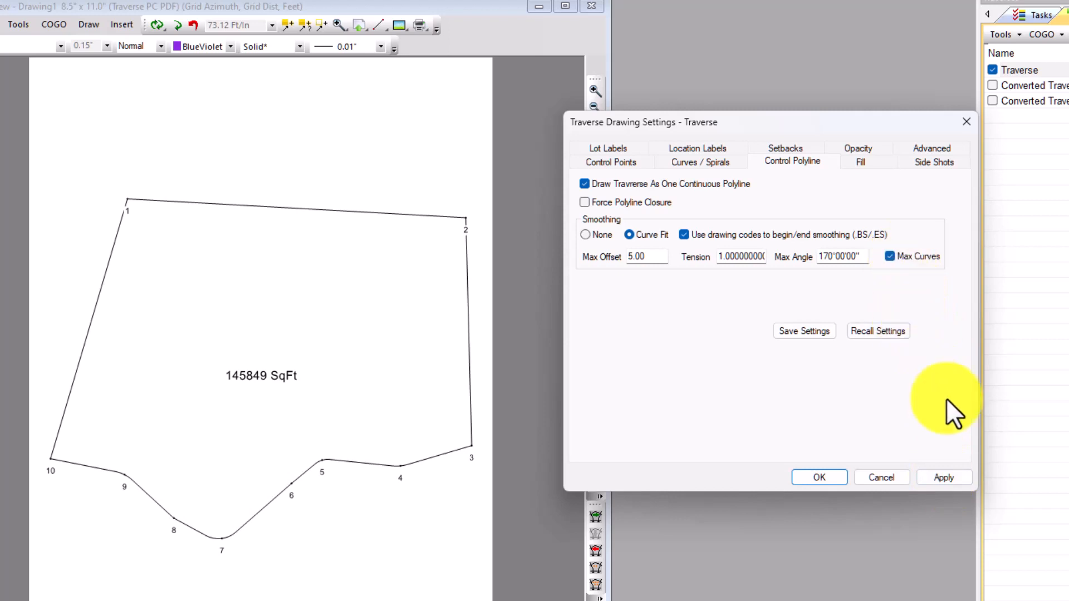
click(949, 476)
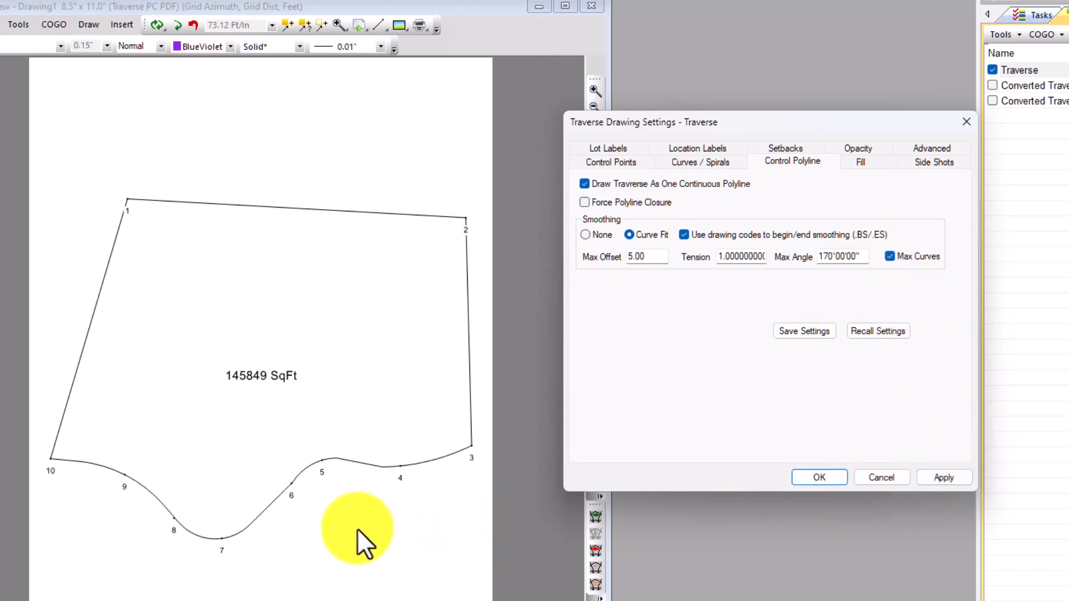